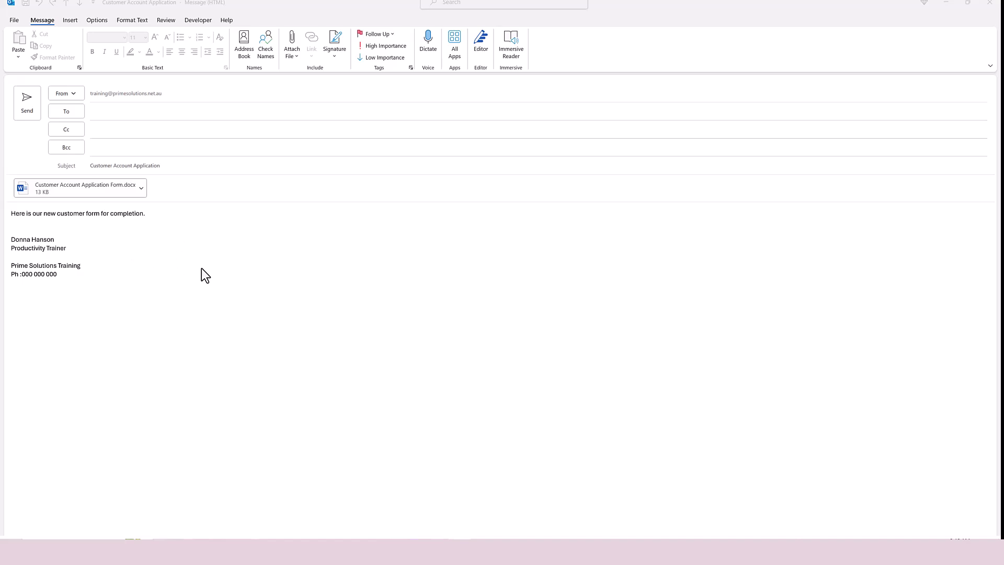
# Close the Customer Account Application message, answering Yes to save it into Drafts.
pyautogui.click(211, 239)
pyautogui.press('Escape')
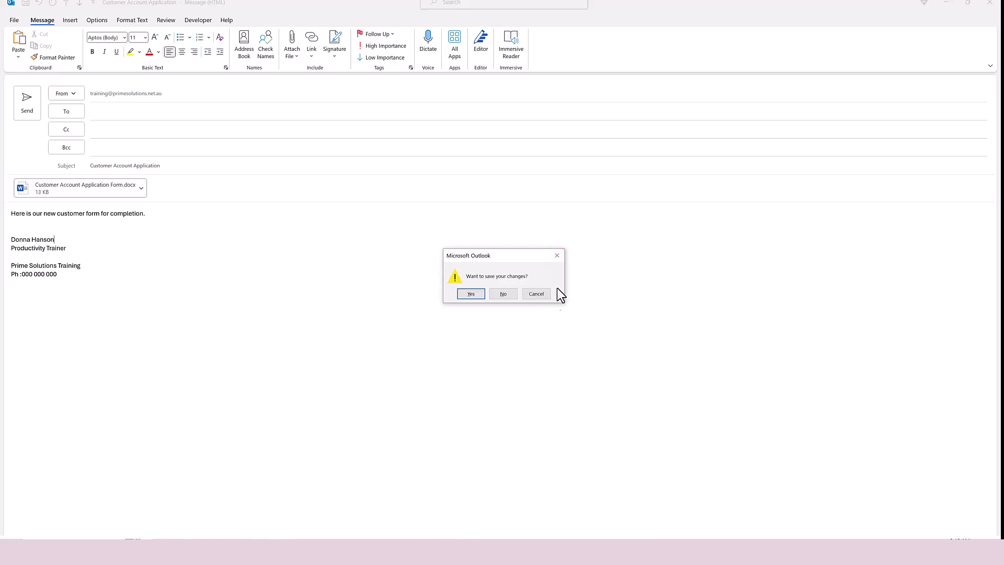
pyautogui.click(471, 294)
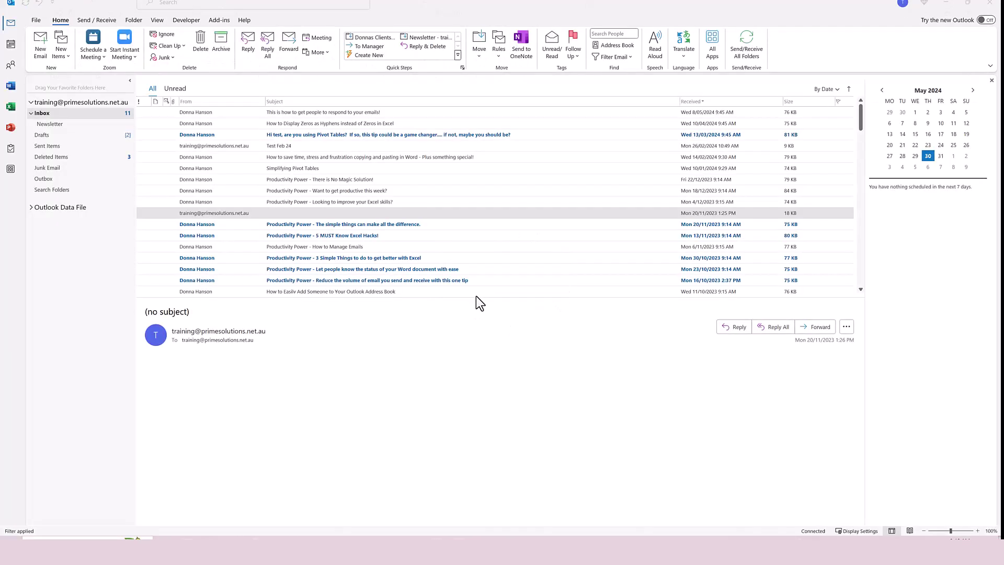
# In the Drafts folder, paste copies of the draft until five Customer Account Application emails exist.
pyautogui.click(109, 133)
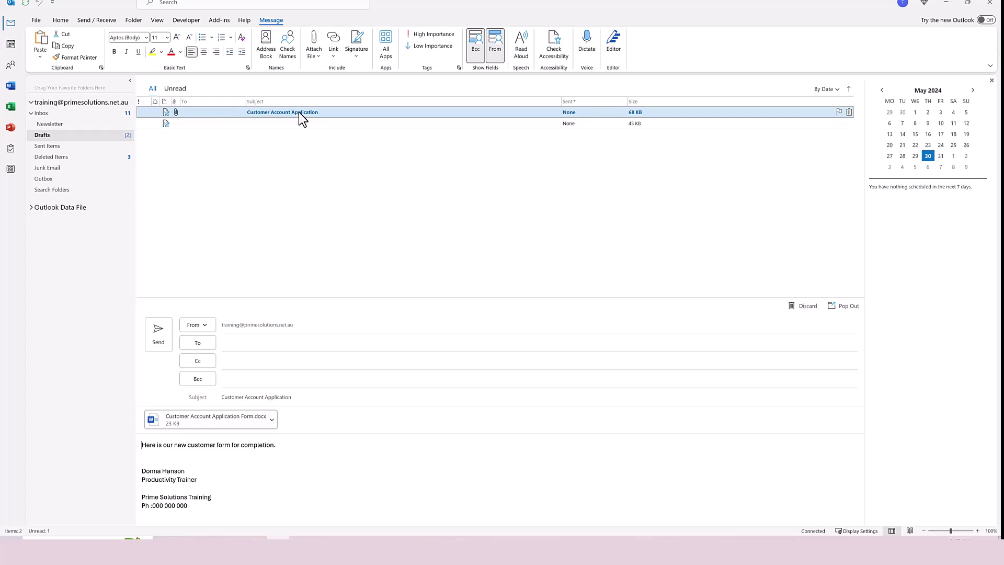
pyautogui.hotkey('ctrl', 's')
pyautogui.hotkey('ctrl', 's')
pyautogui.hotkey('ctrl', 's')
pyautogui.hotkey('ctrl', 's')
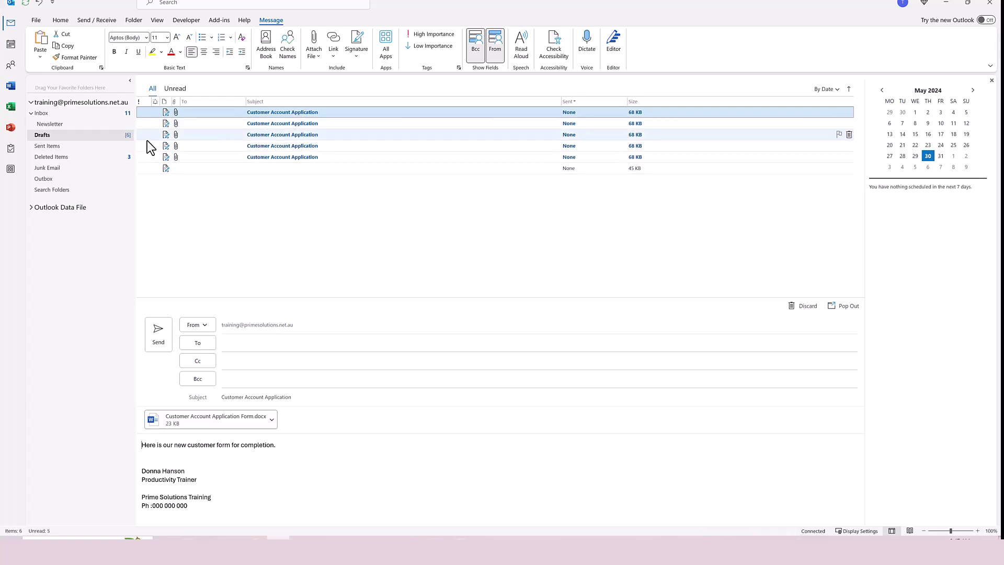
# Start a new subfolder under Drafts from its right-click menu, to be named Account Application.
pyautogui.rightClick(83, 134)
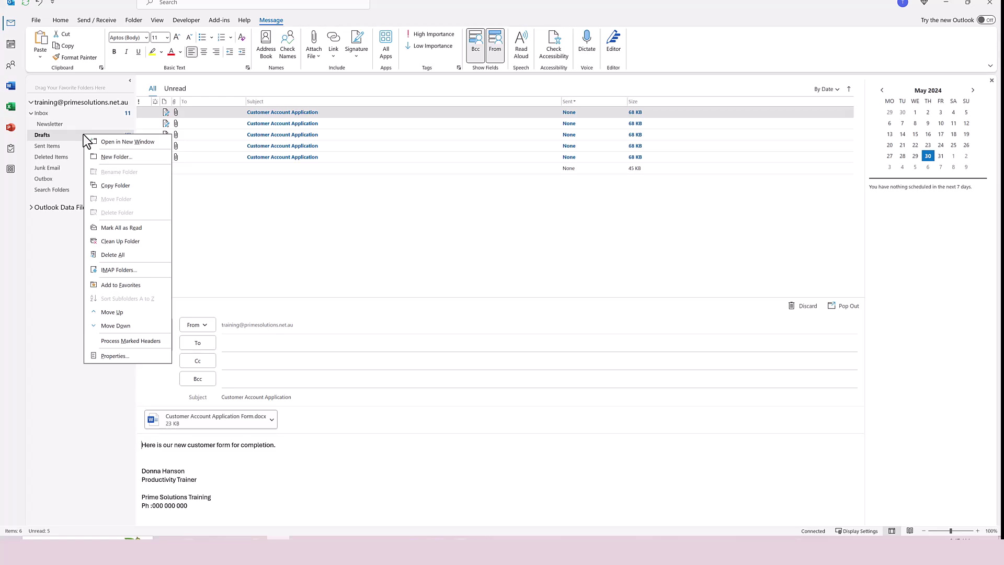
pyautogui.click(105, 157)
pyautogui.write('Account A')
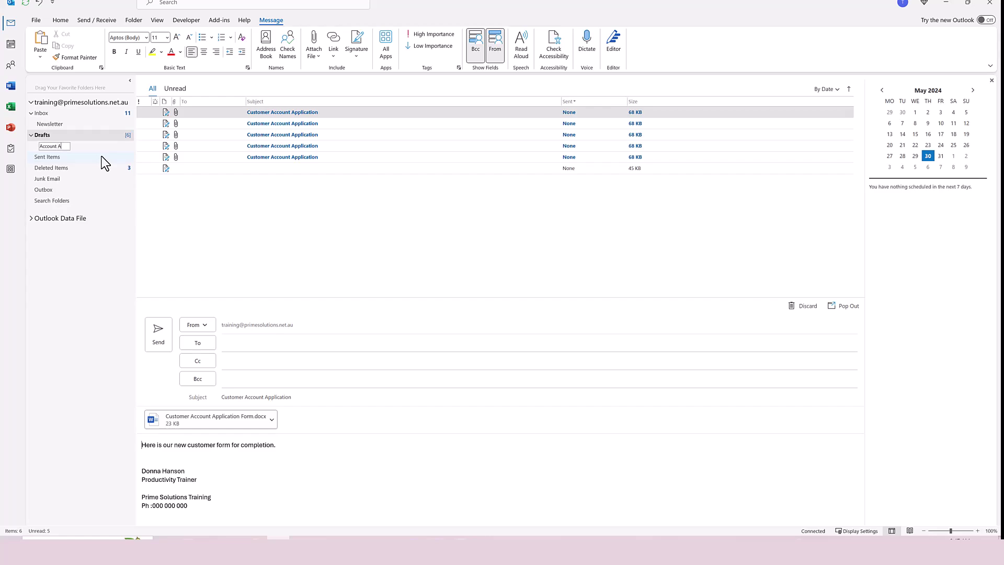
pyautogui.write('pplication')
# Confirm the folder name, move all five drafts into Account Application and show its contents.
pyautogui.press('Return')
pyautogui.keyDown('shift'); pyautogui.click(242, 157); pyautogui.keyUp('shift')
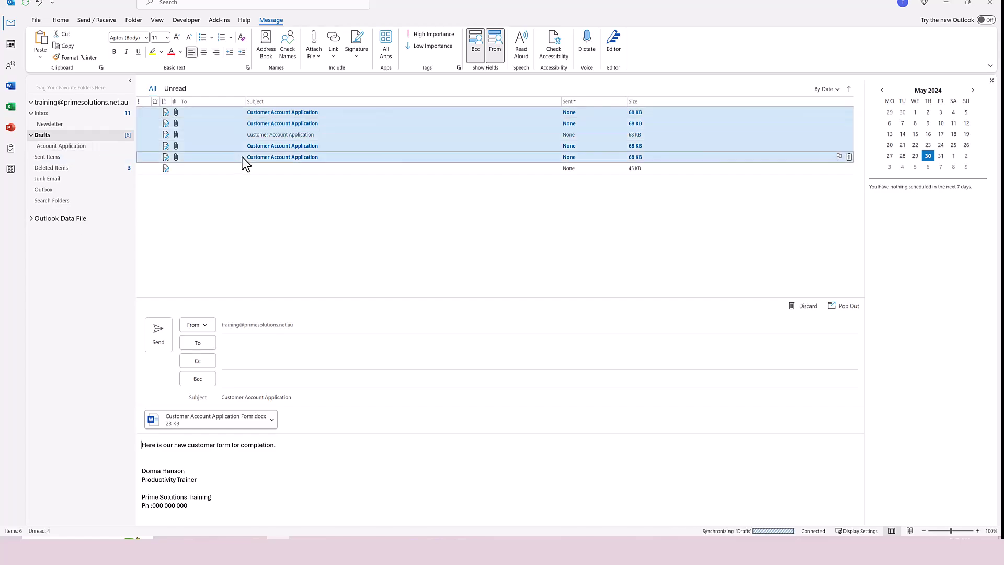
pyautogui.moveTo(253, 139); pyautogui.dragTo(72, 149)
pyautogui.click(96, 146)
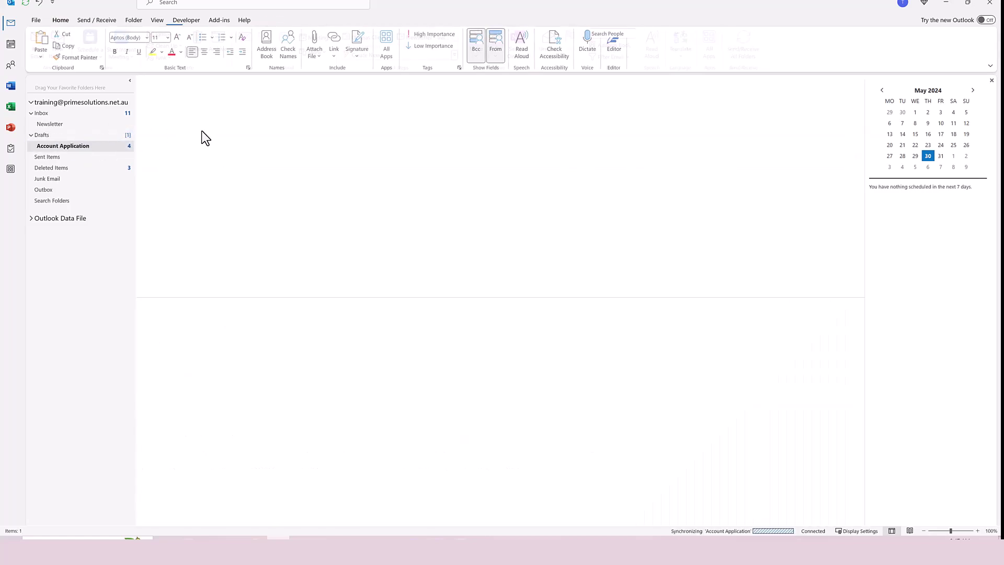